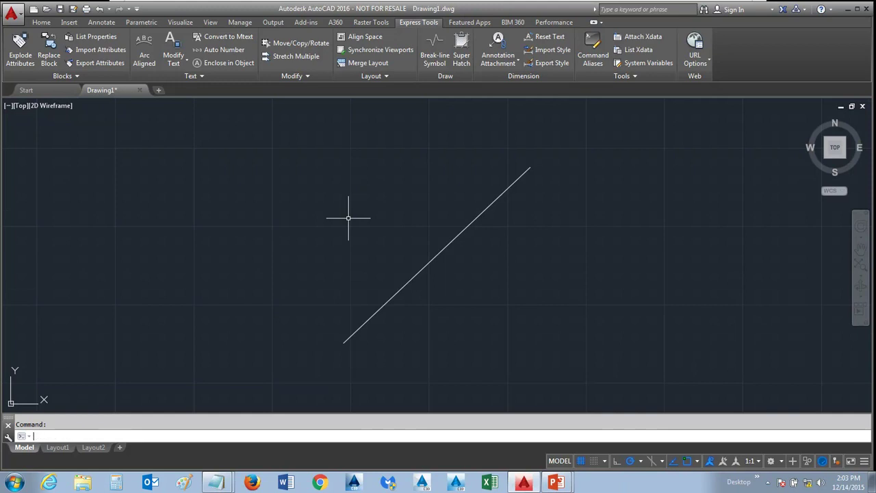
# Step: Open Customize User Interface with CUI and add a new blank command, Command1, under ACAD
pyautogui.write('i')
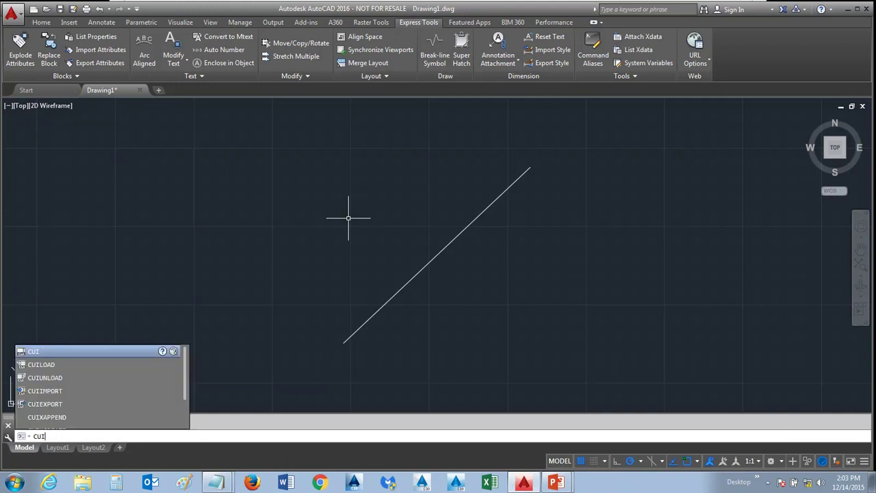
pyautogui.press('Return')
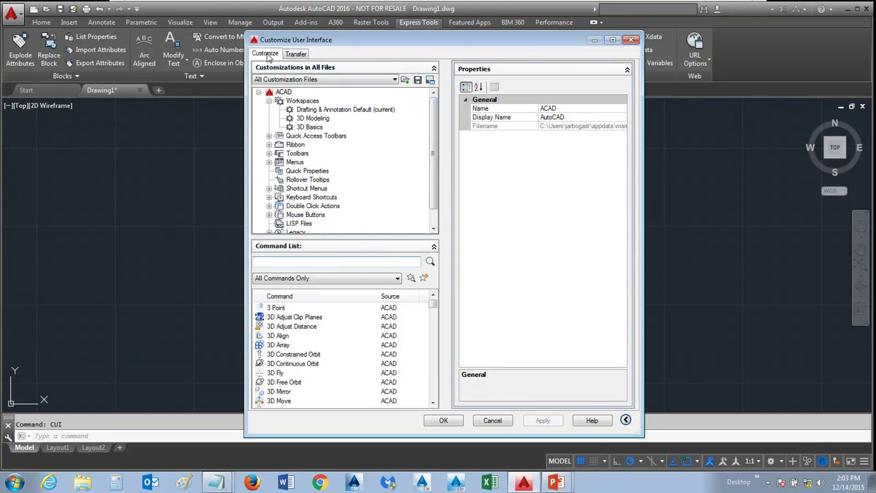
pyautogui.click(283, 92)
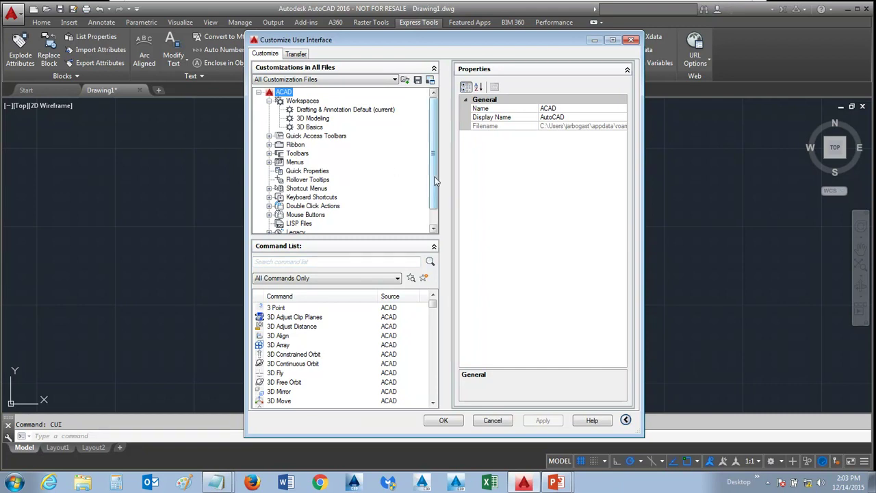
pyautogui.scroll(-2, 434, 182)
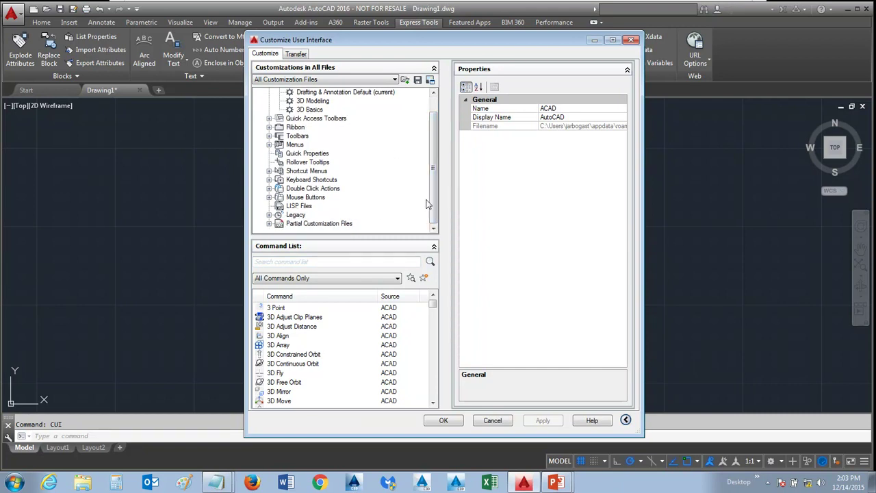
pyautogui.scroll(2, 432, 182)
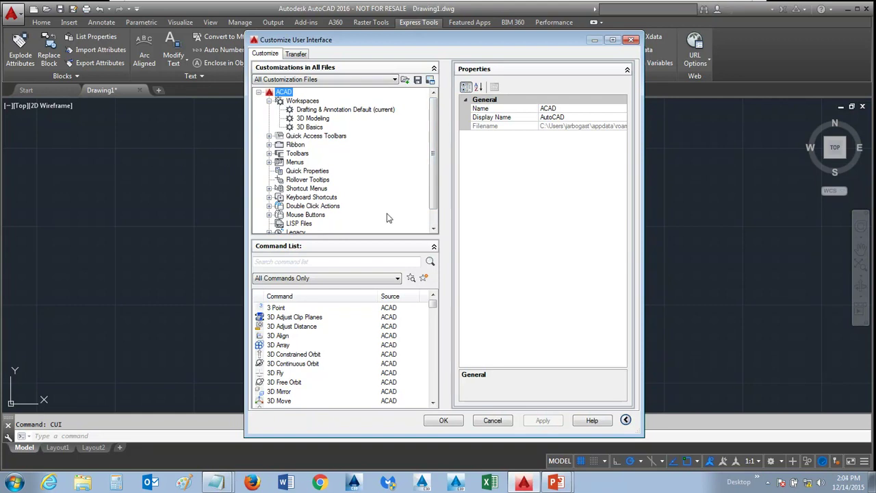
pyautogui.click(425, 278)
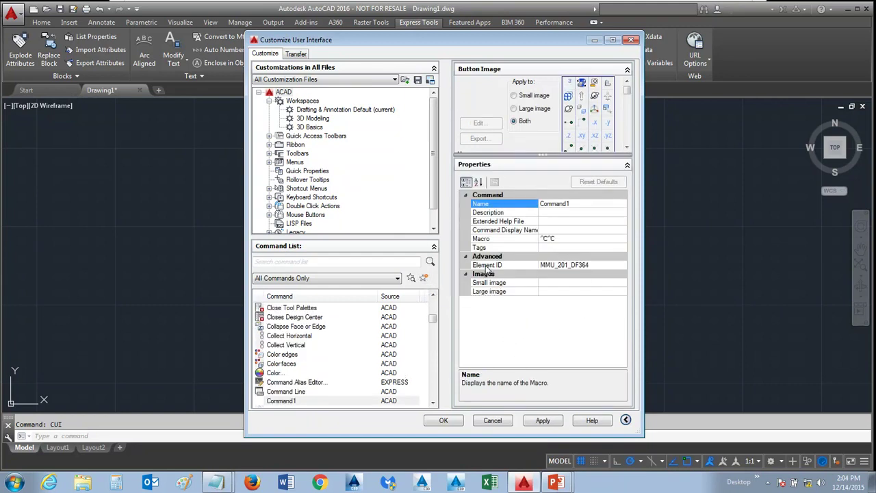
pyautogui.click(216, 483)
# Step: Select the macro line zoom;e;zoom;.9 in the zoom.txt notes
pyautogui.click(218, 446)
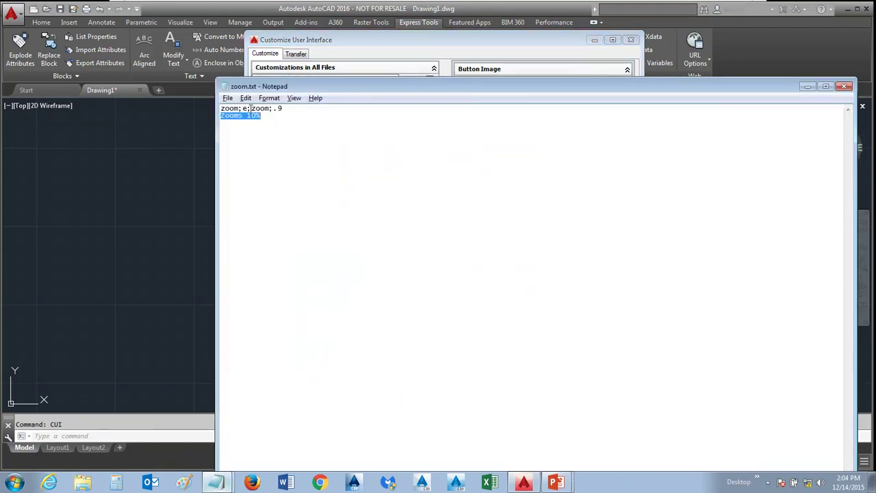
pyautogui.moveTo(241, 108); pyautogui.dragTo(206, 116)
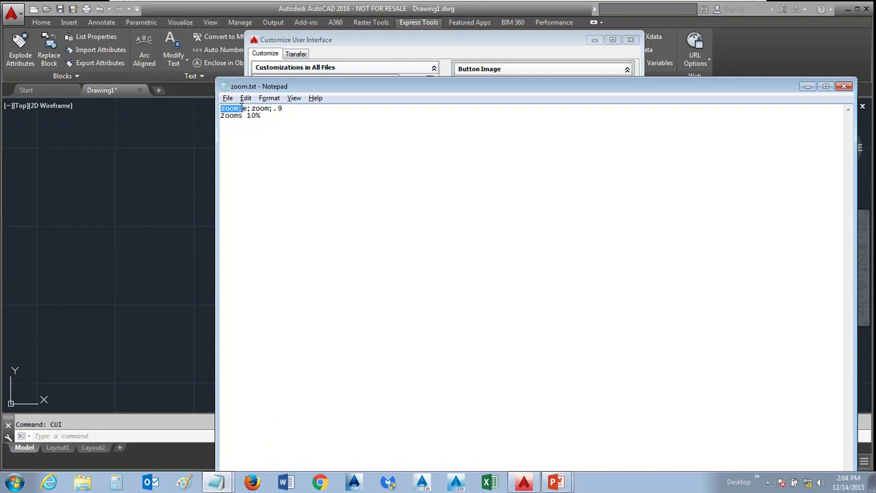
pyautogui.click(241, 108)
pyautogui.moveTo(240, 108); pyautogui.dragTo(271, 109)
pyautogui.click(292, 115)
pyautogui.moveTo(291, 109); pyautogui.dragTo(220, 109)
# Step: Copy the notes line and paste it into Command1's Macro so it reads ^C^Czoom;e;zoom;.9
pyautogui.rightClick(242, 110)
pyautogui.click(279, 146)
pyautogui.click(398, 80)
pyautogui.click(574, 238)
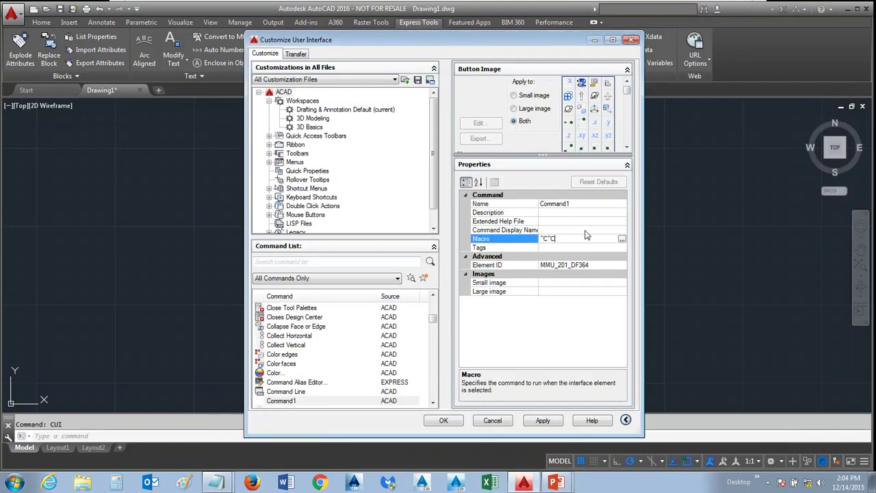
pyautogui.rightClick(578, 239)
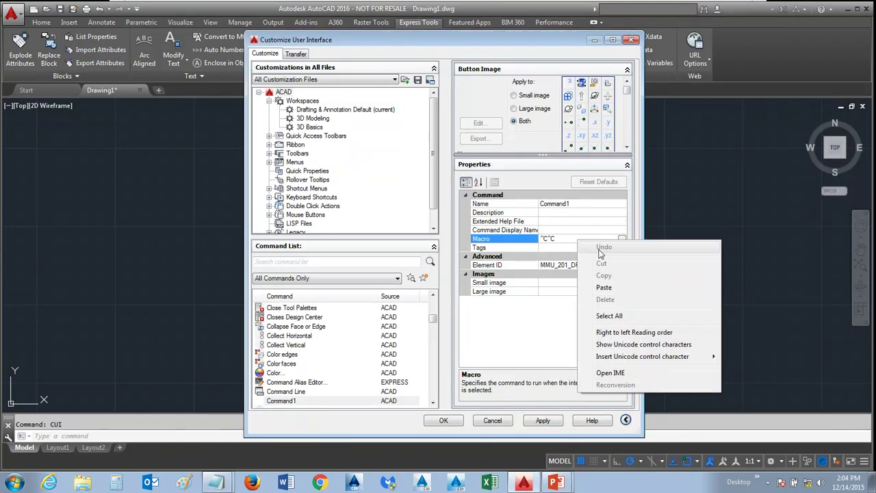
pyautogui.click(614, 289)
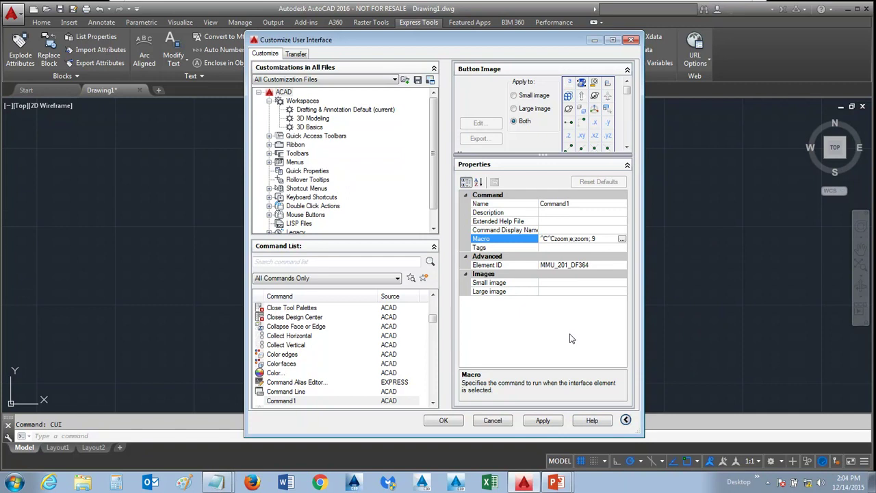
pyautogui.click(579, 204)
pyautogui.doubleClick(579, 203)
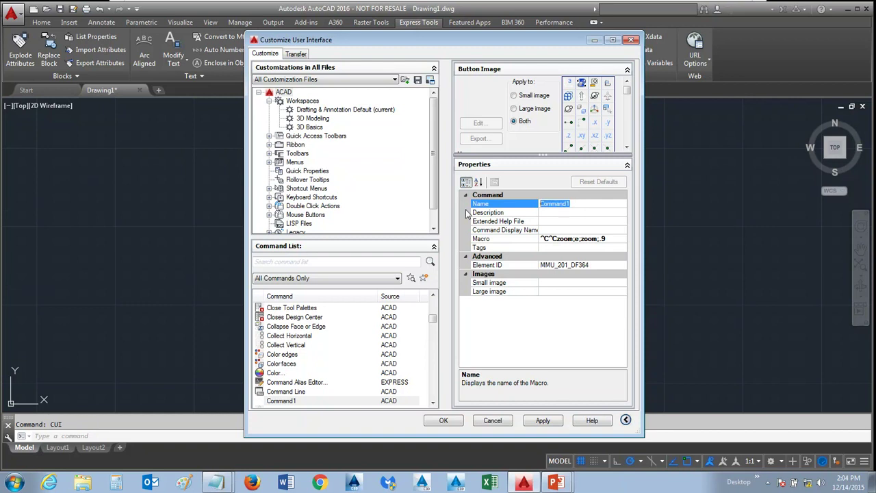
# Step: Rename the custom command from Command1 to Z10
pyautogui.write('Z10')
pyautogui.click(557, 229)
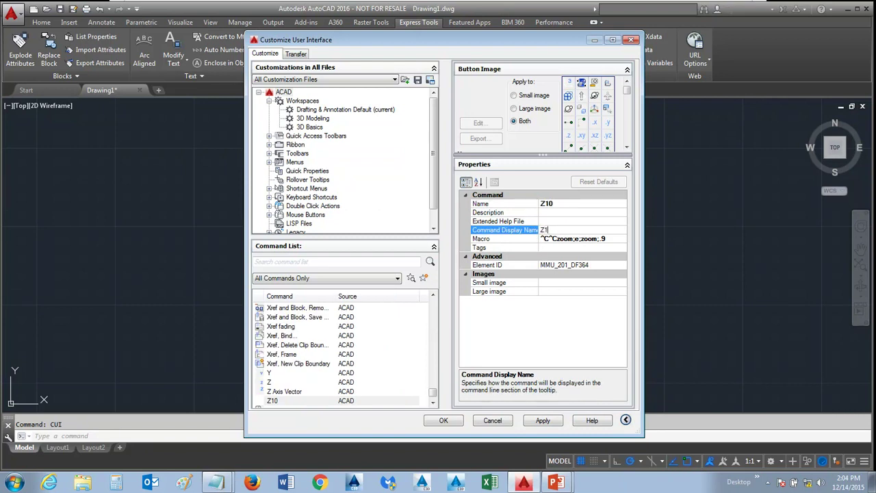
pyautogui.click(216, 483)
pyautogui.click(209, 438)
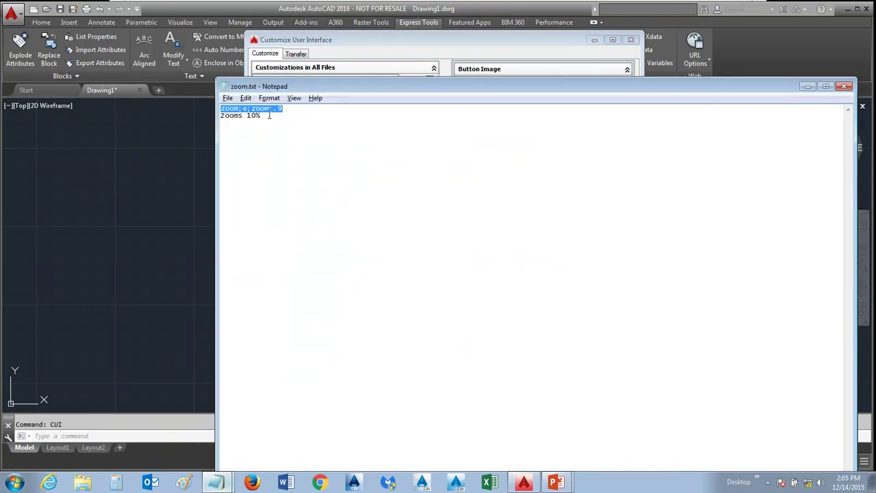
# Step: Copy 'Zooms 10%' from the notes and paste it as Z10's Description
pyautogui.moveTo(265, 116); pyautogui.dragTo(220, 117)
pyautogui.rightClick(227, 118)
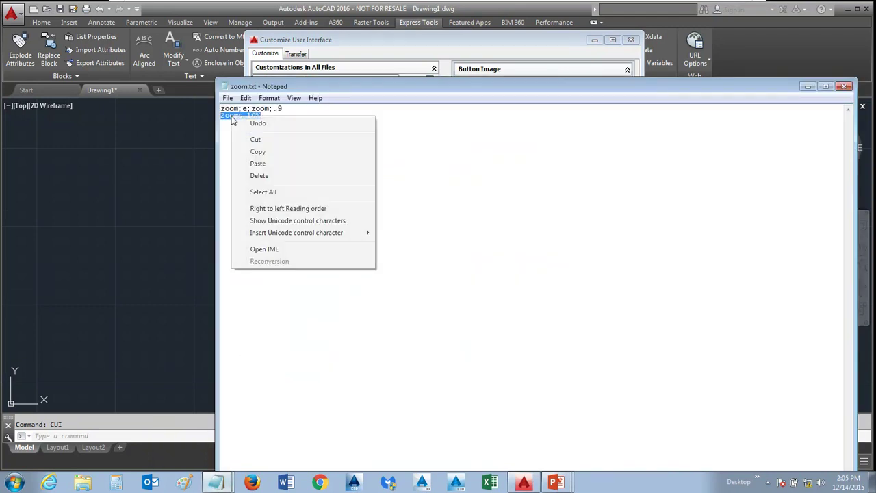
pyautogui.click(256, 163)
pyautogui.click(245, 98)
pyautogui.click(264, 111)
pyautogui.rightClick(254, 116)
pyautogui.click(281, 151)
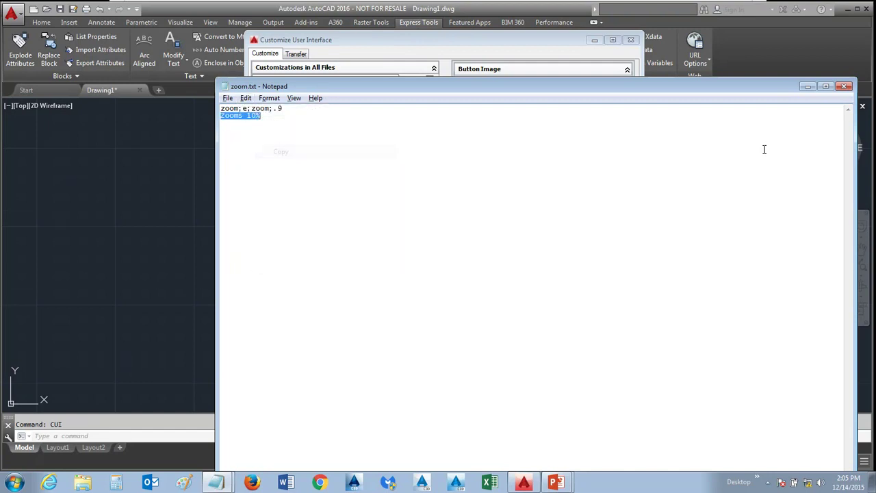
pyautogui.click(808, 87)
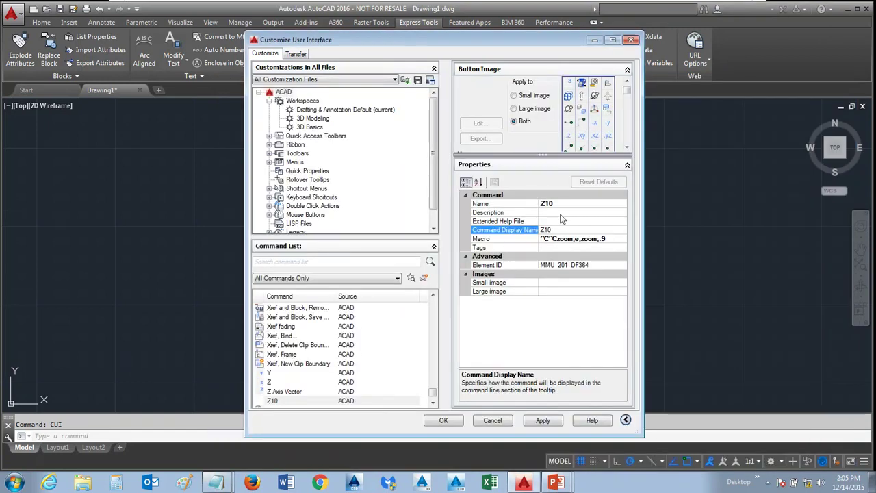
pyautogui.click(561, 213)
pyautogui.rightClick(562, 213)
pyautogui.click(585, 260)
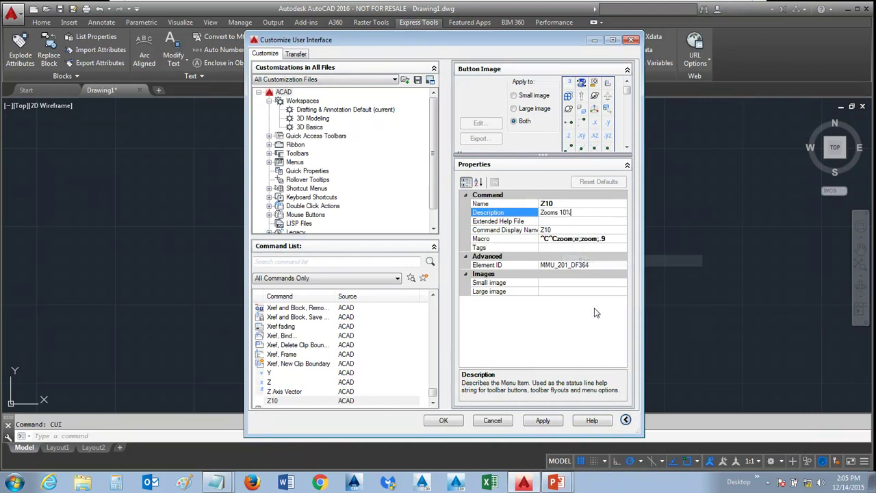
# Step: Give Z10 the RCDATA_16_3D_ARRAY image for both small and large icons, then apply
pyautogui.click(559, 283)
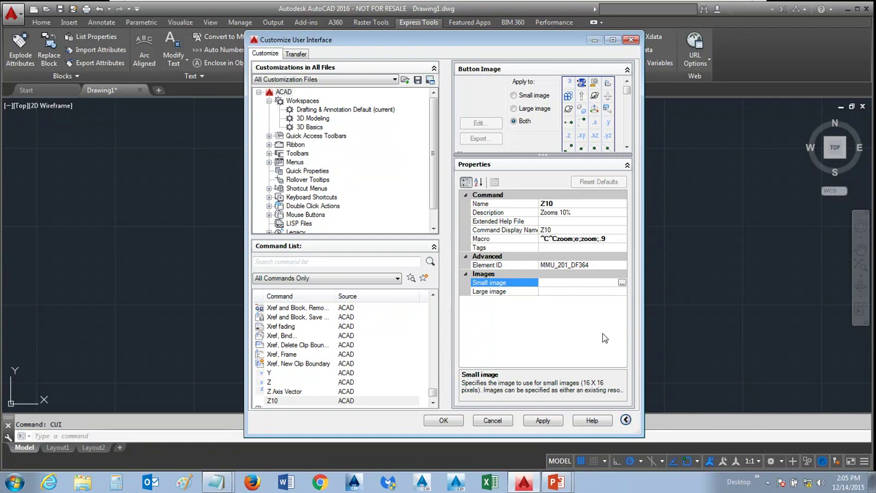
pyautogui.click(567, 96)
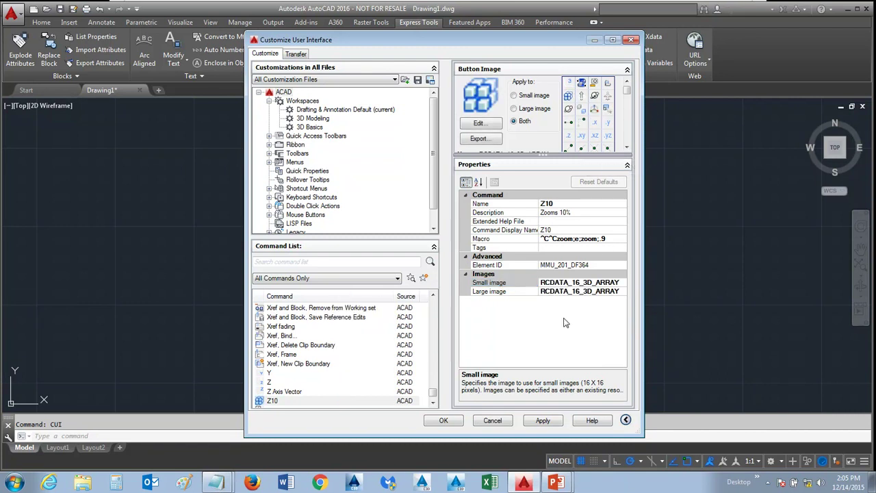
pyautogui.click(557, 422)
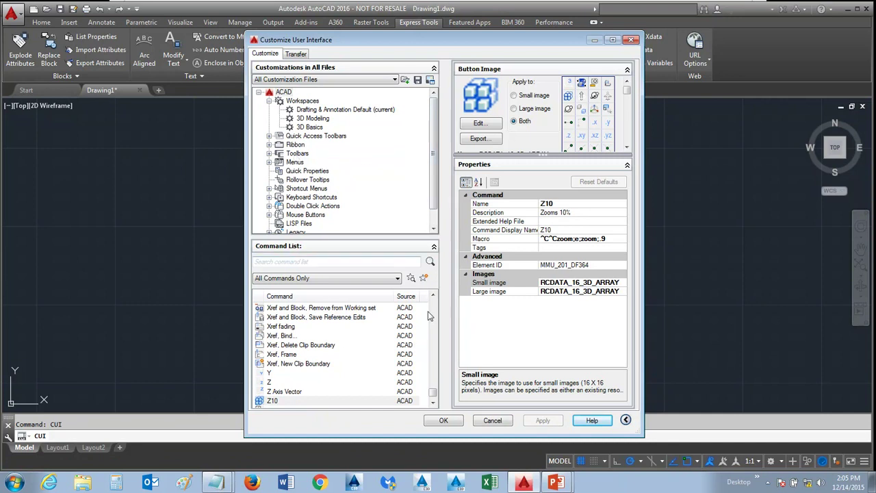
# Step: Add a new toolbar under Toolbars and name it Cust
pyautogui.click(274, 401)
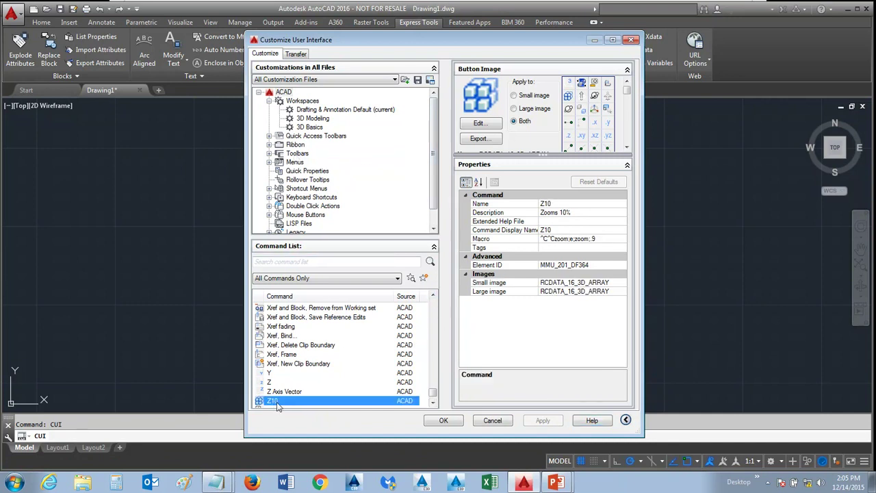
pyautogui.click(269, 153)
pyautogui.click(298, 93)
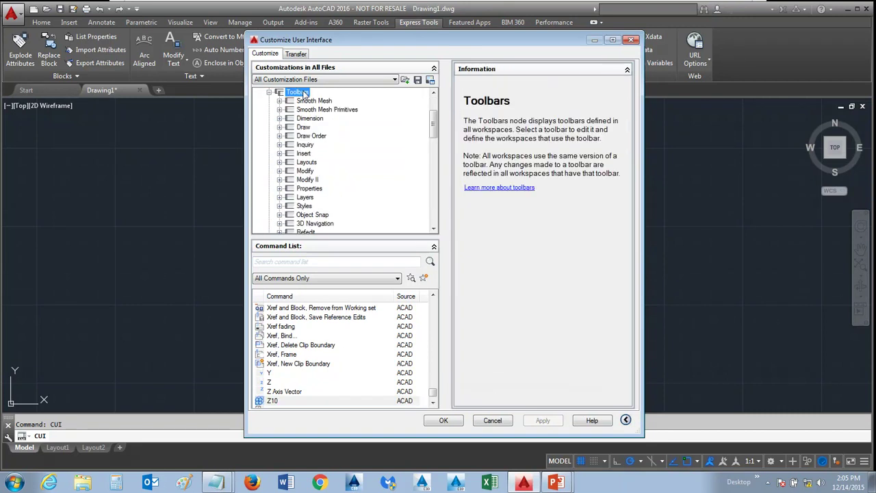
pyautogui.rightClick(301, 94)
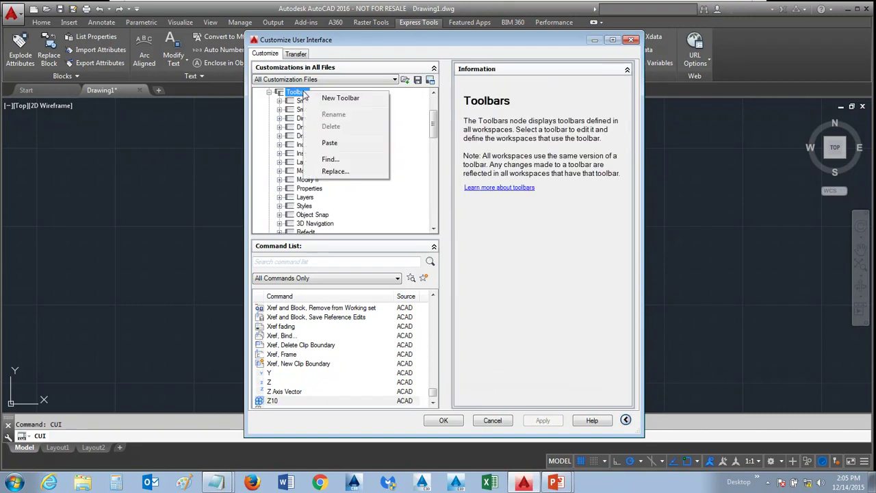
pyautogui.click(340, 98)
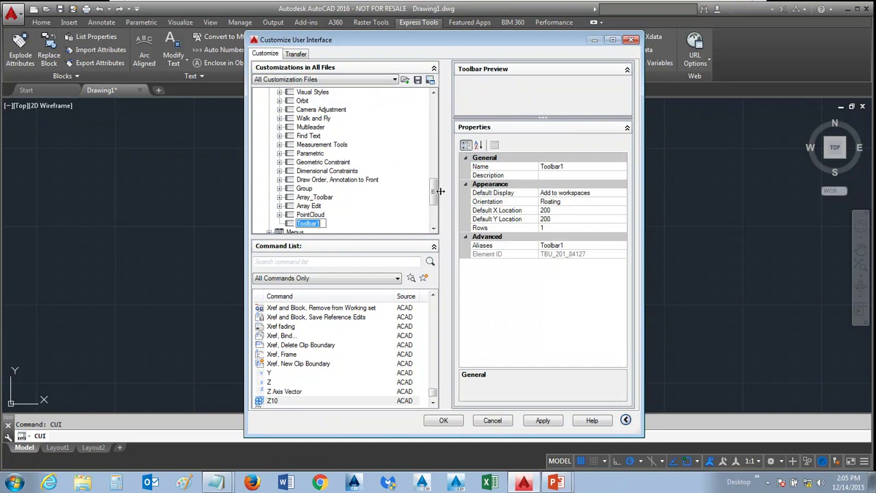
pyautogui.write('Custy')
pyautogui.press('Return')
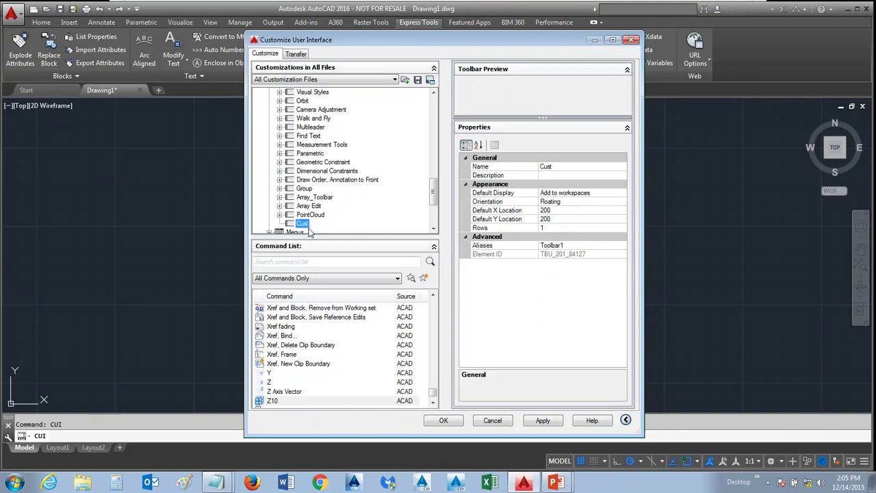
# Step: Put Z10 on the Cust toolbar, set its orientation to Top, and save with OK
pyautogui.click(265, 401)
pyautogui.moveTo(265, 404); pyautogui.dragTo(318, 139)
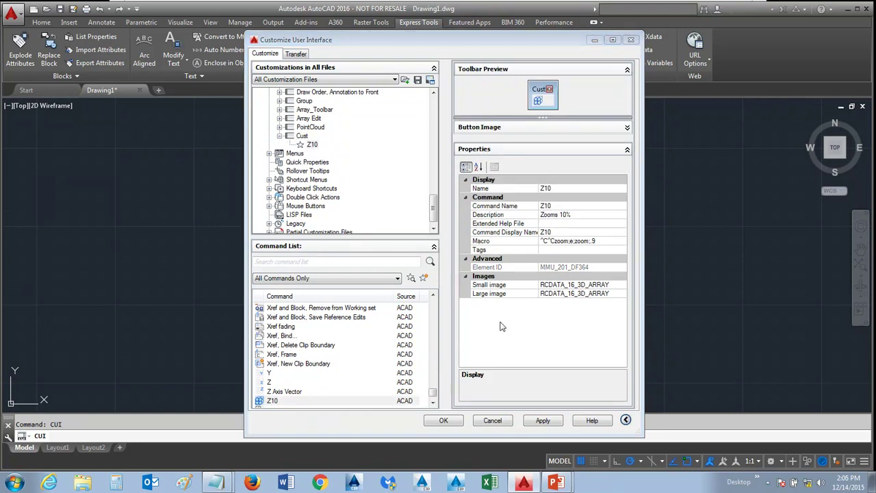
pyautogui.click(301, 135)
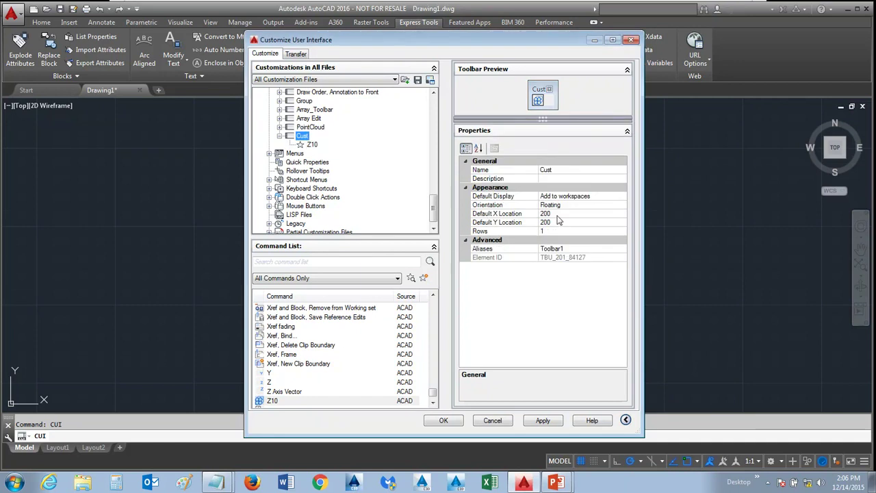
pyautogui.click(604, 206)
pyautogui.click(622, 206)
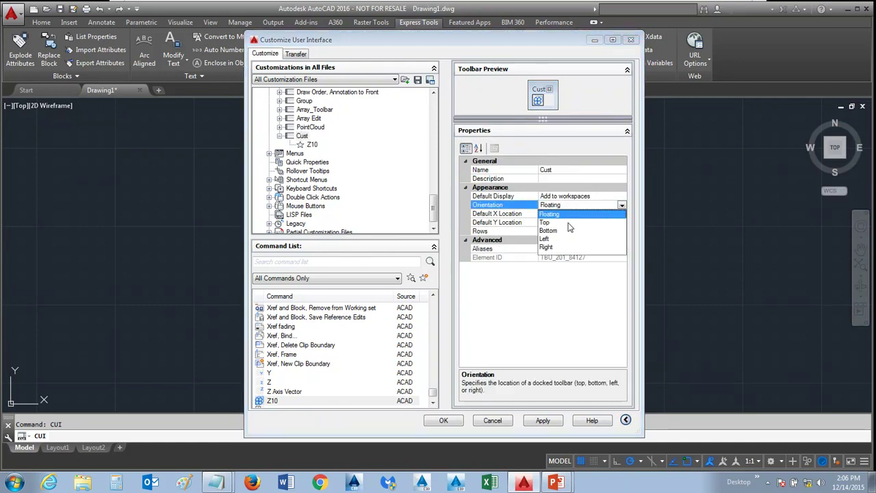
pyautogui.click(572, 223)
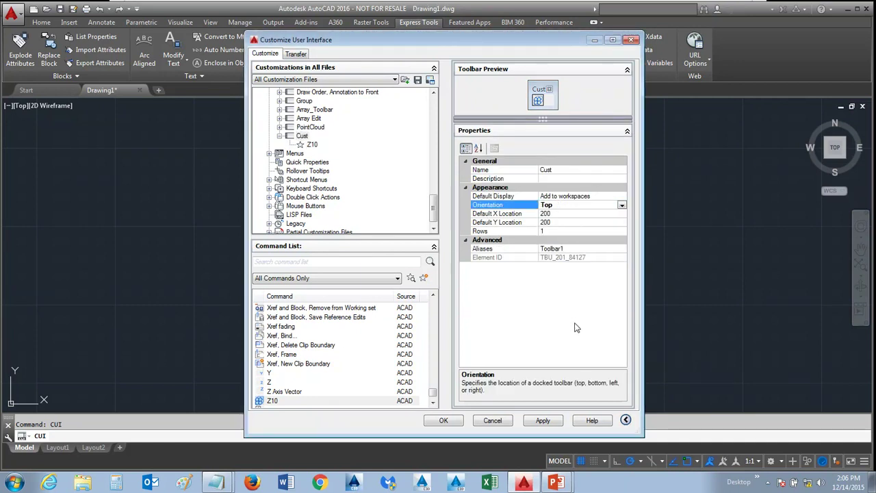
pyautogui.click(444, 421)
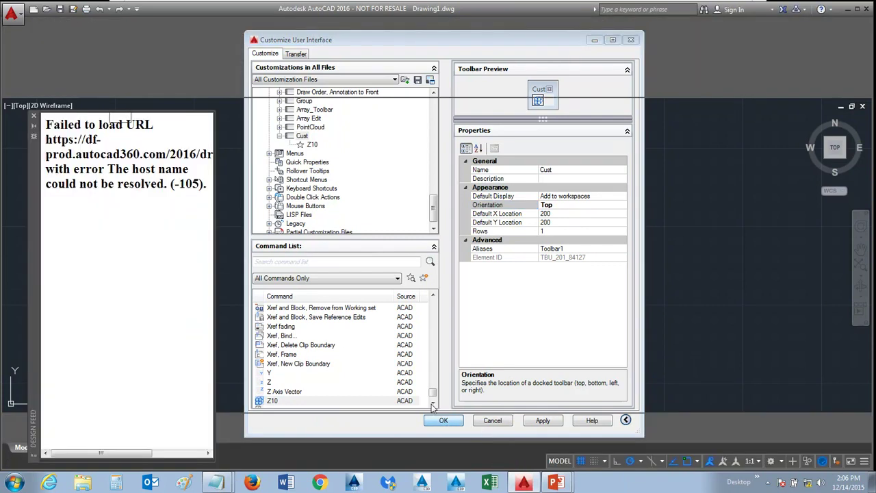
# Step: Close the Design Feed palette, zoom out, and run Z10 from the Cust toolbar
pyautogui.click(34, 118)
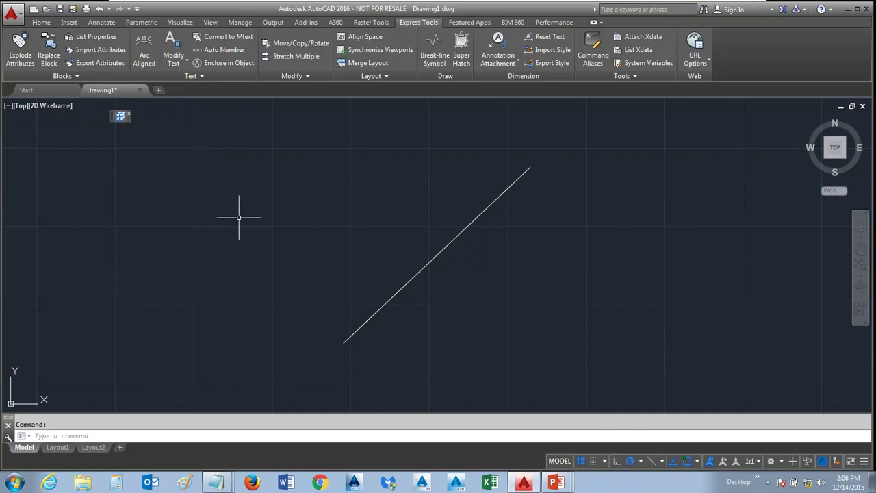
pyautogui.scroll(-5, 295, 234)
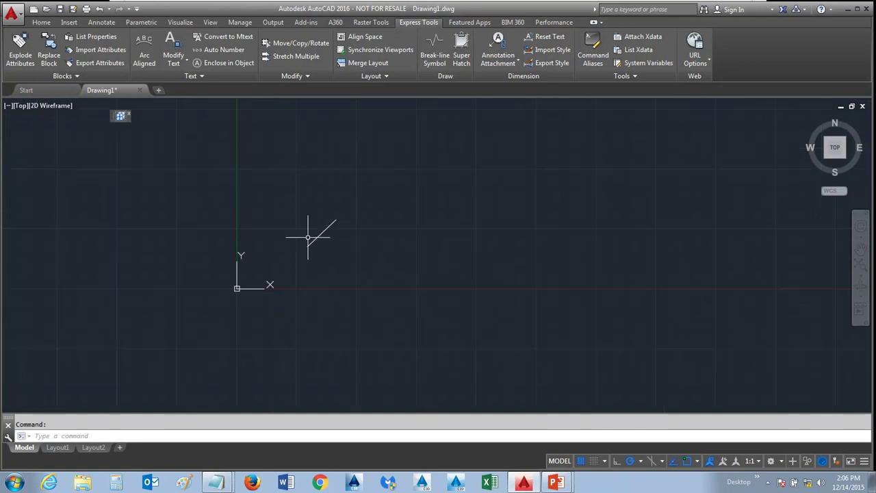
pyautogui.click(123, 117)
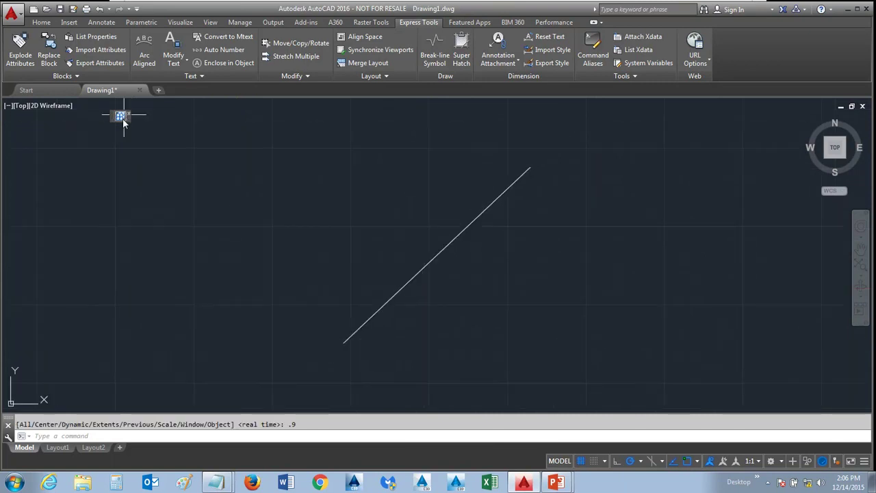